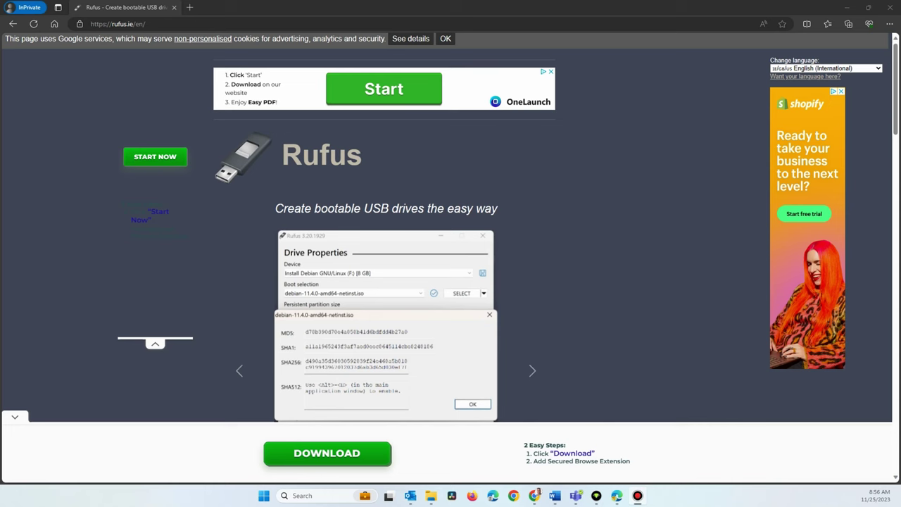
In Rufus, load en-us_windows_server_2022_updated_nov_2023_x64_dvd_f4882e88.iso as the boot image for the USB drive.
scroll(591, 293, "down", 5)
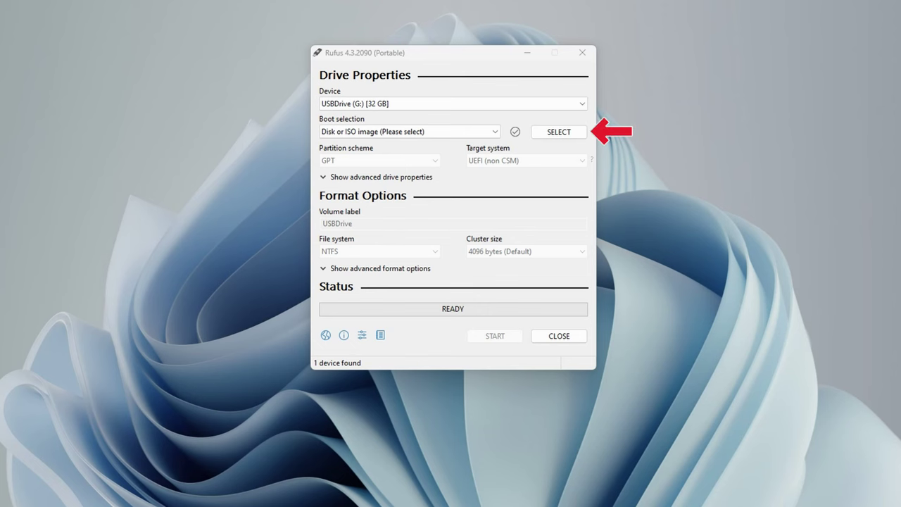
left_click(559, 131)
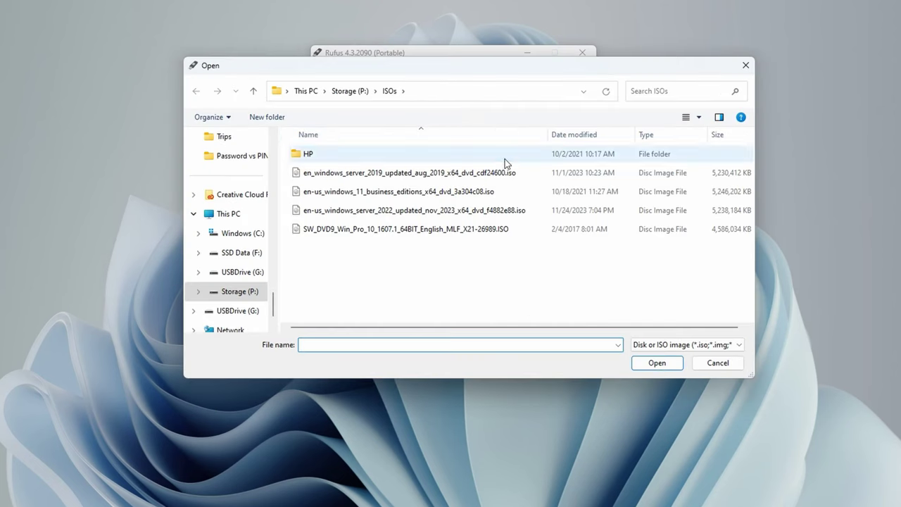
left_click(496, 210)
left_click(657, 363)
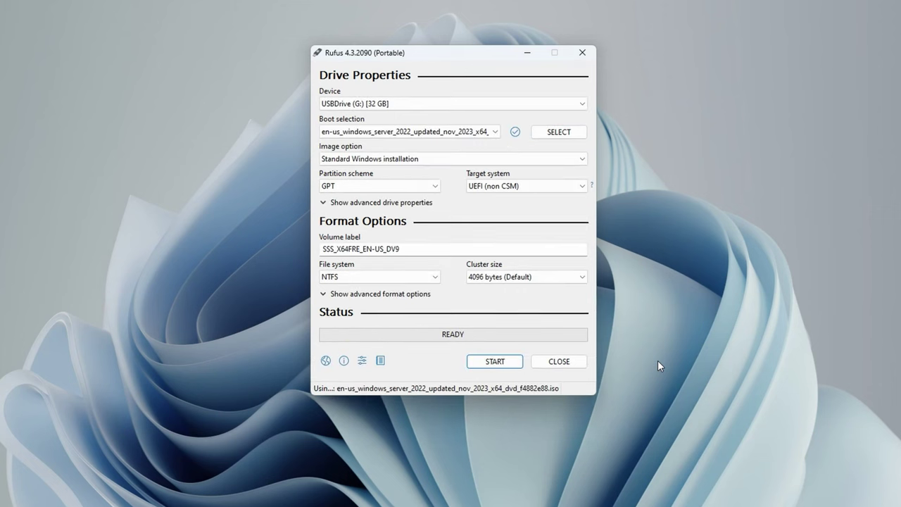
Write the image to the USB drive with the 4GB+ RAM, Secure Boot and TPM 2.0 requirement removed, and open the drive in File Explorer.
left_click(506, 363)
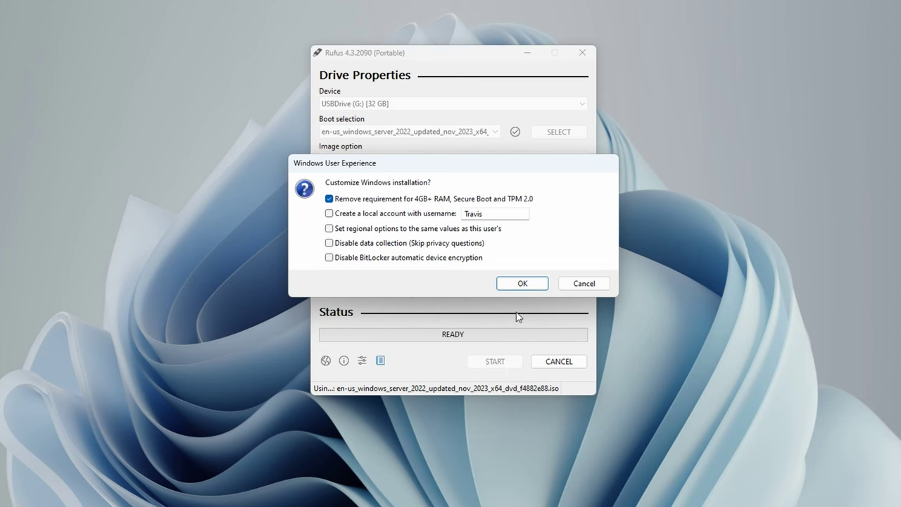
left_click(522, 284)
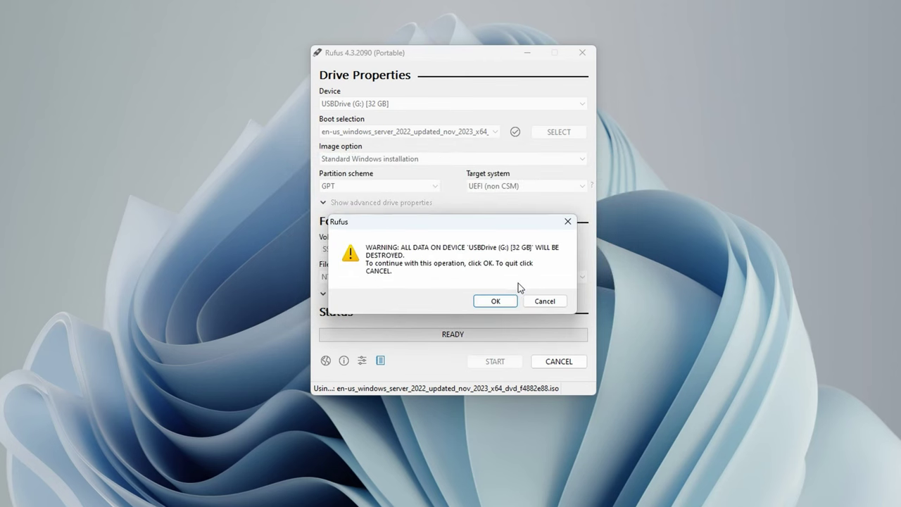
left_click(495, 301)
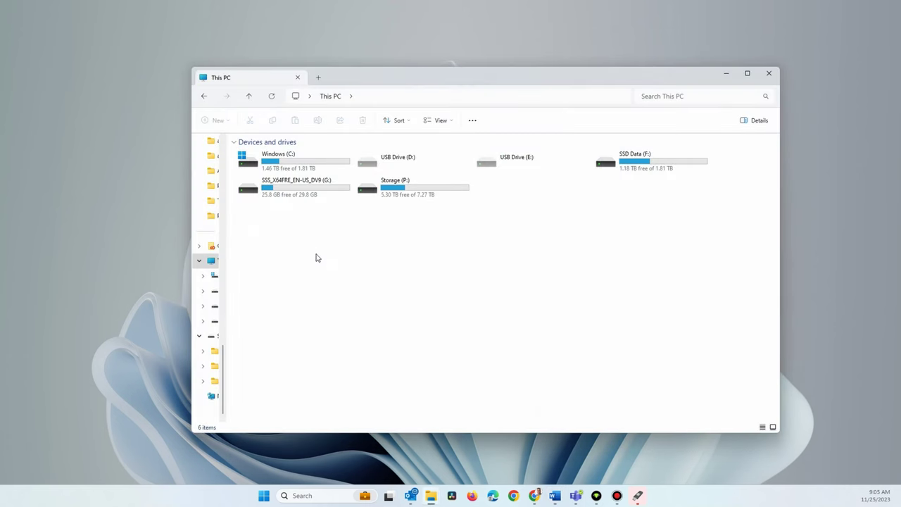
double_click(308, 194)
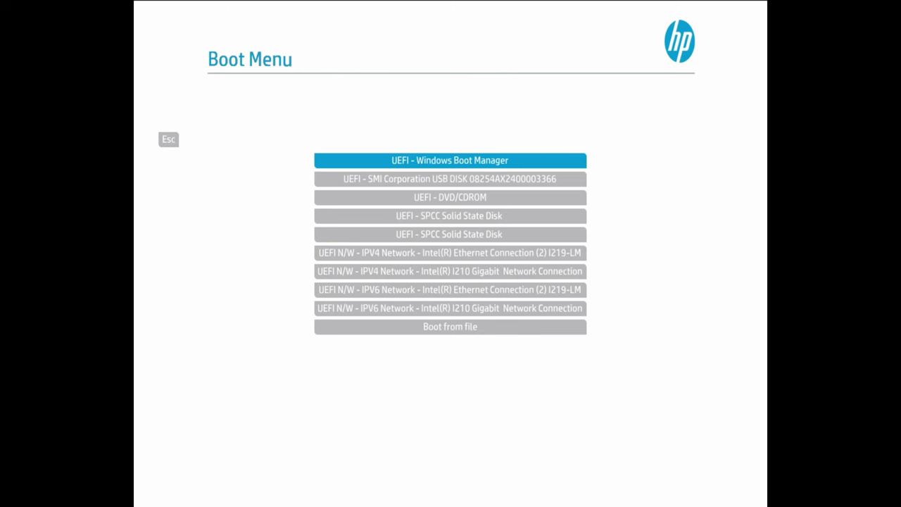
Boot from the SMI Corporation USB disk and start the server installation in English (United States) without a product key.
left_click(421, 186)
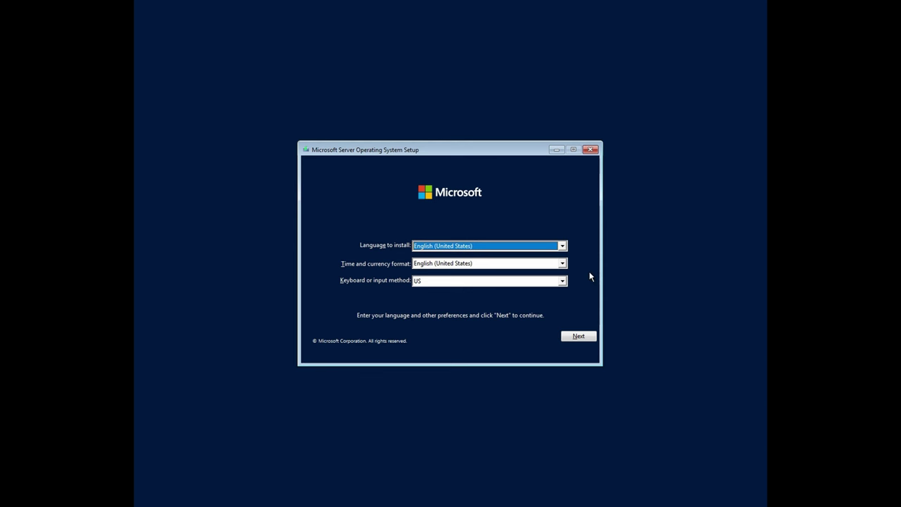
left_click(572, 337)
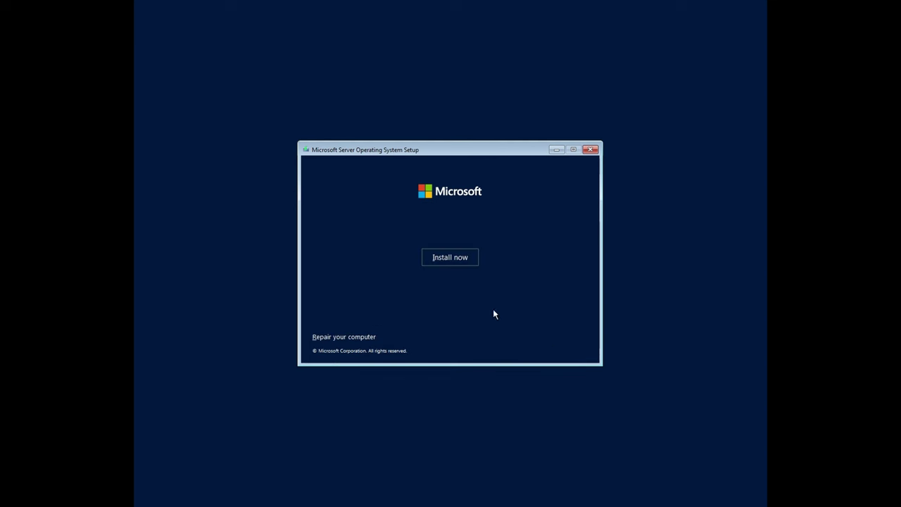
left_click(448, 258)
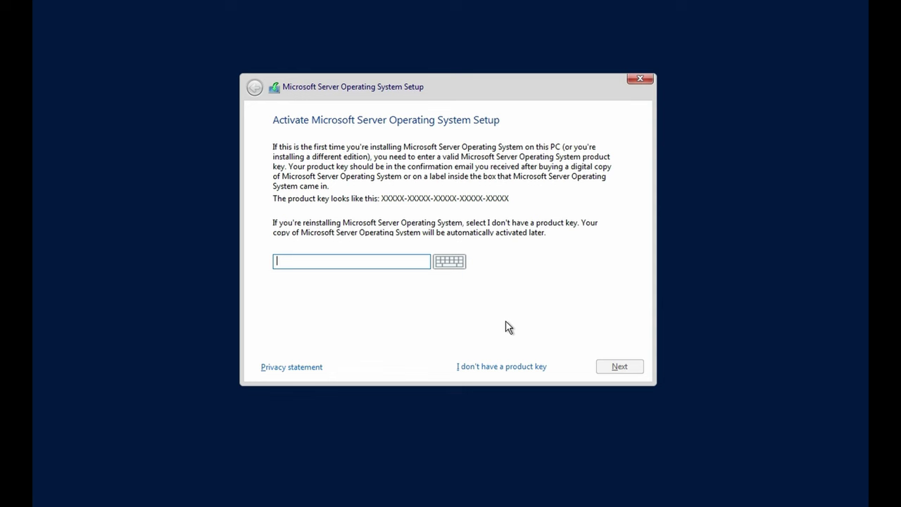
left_click(499, 365)
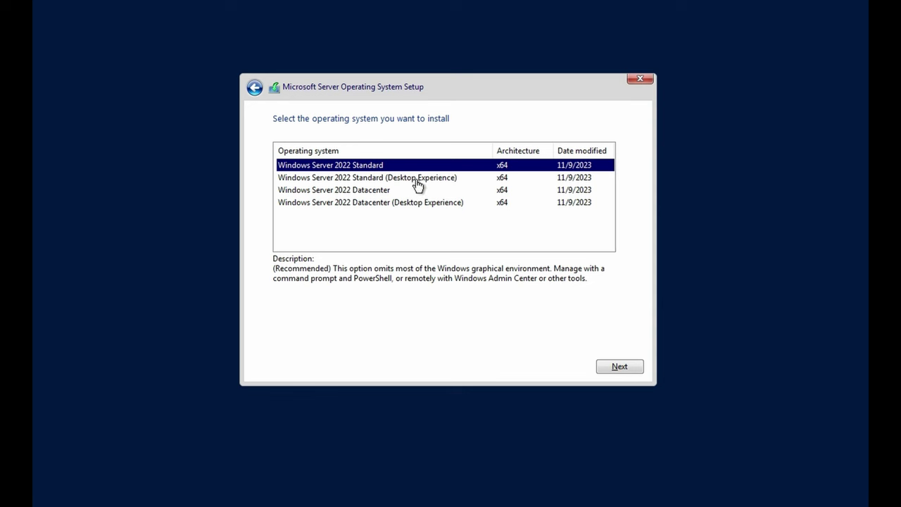
Choose a custom installation of Windows Server 2022 Datacenter (Desktop Experience), accepting the license terms.
left_click(408, 208)
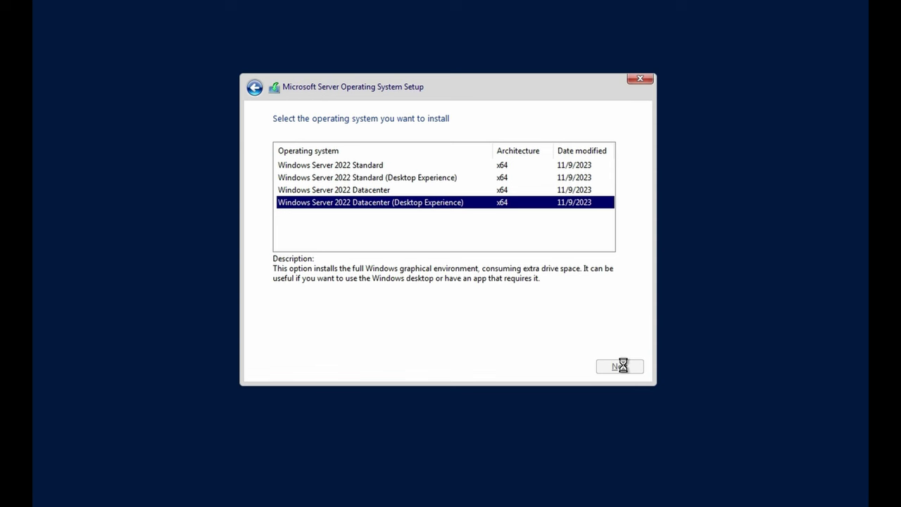
left_click(278, 341)
left_click(614, 365)
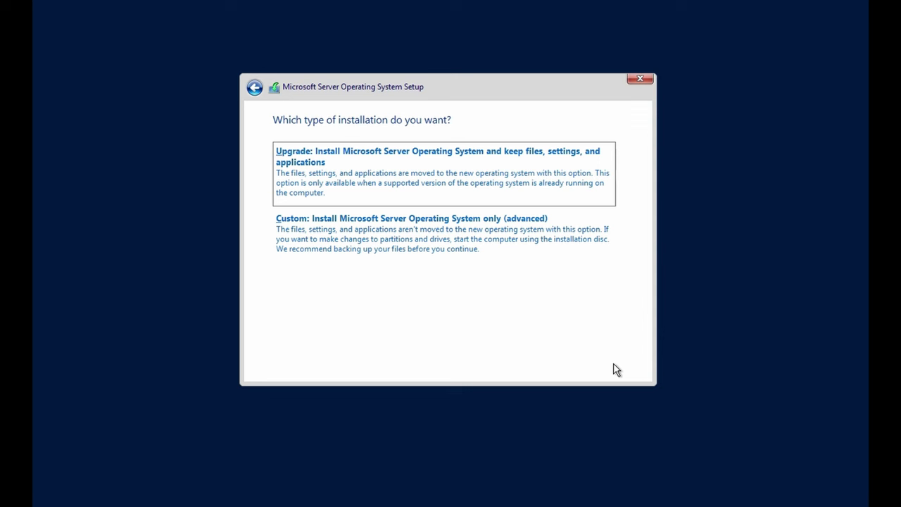
left_click(459, 249)
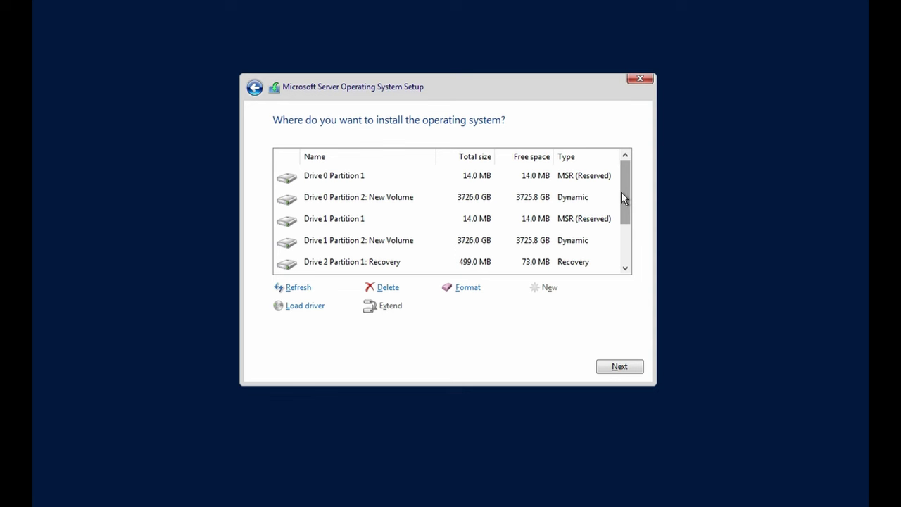
Delete the primary Partition 4 and the reserved Partition 3 from Drive 2.
left_click_drag(623, 189, 627, 232)
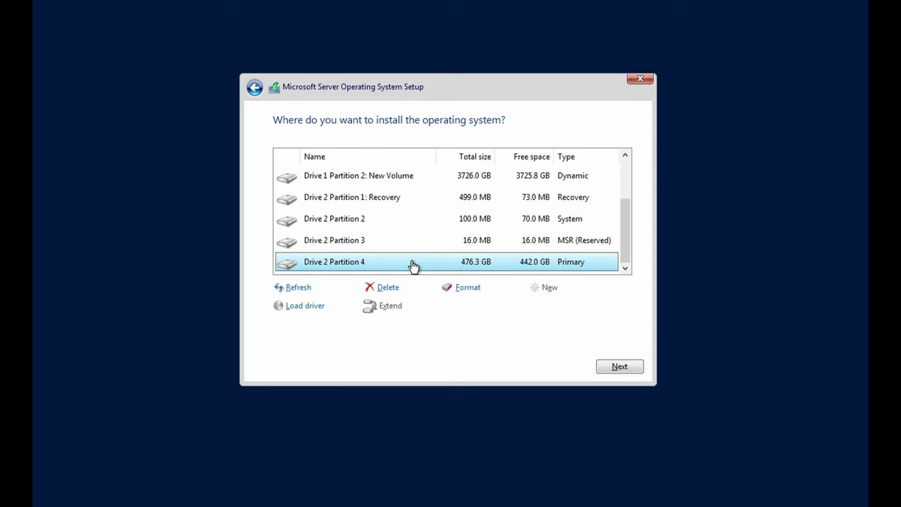
left_click(391, 288)
left_click(539, 308)
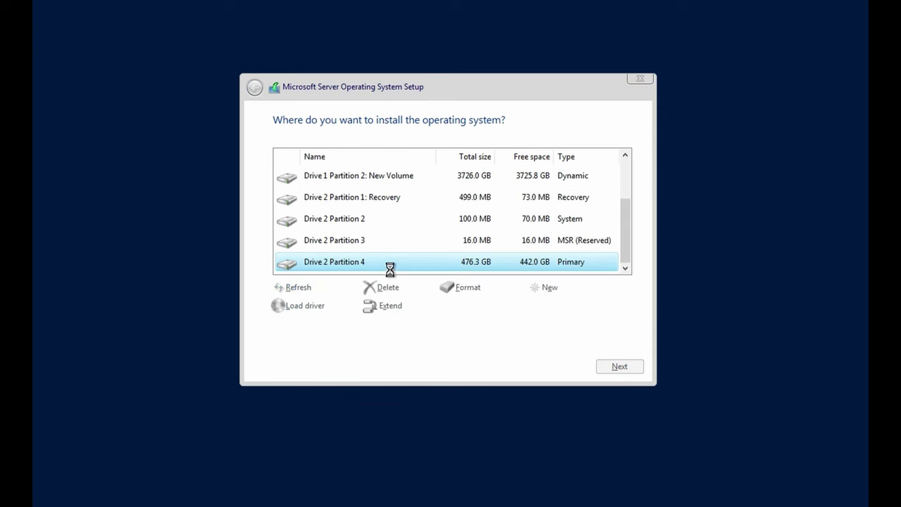
left_click(386, 243)
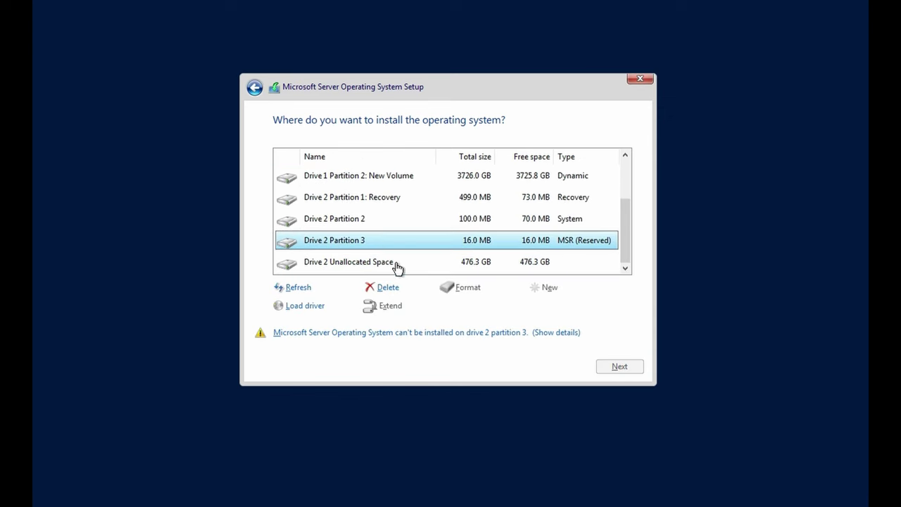
left_click(386, 288)
left_click(548, 310)
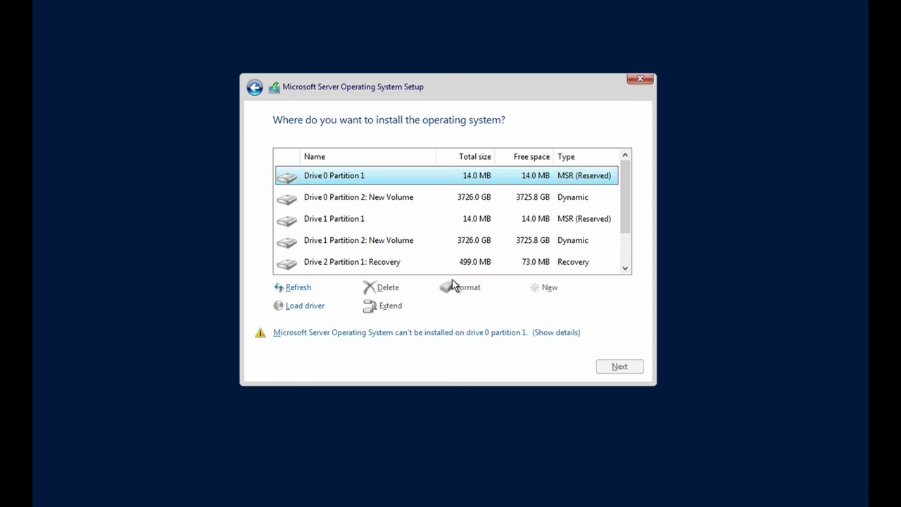
Delete the system Partition 2 and the recovery Partition 1 from Drive 2.
scroll(421, 252, "down", 1)
left_click(382, 241)
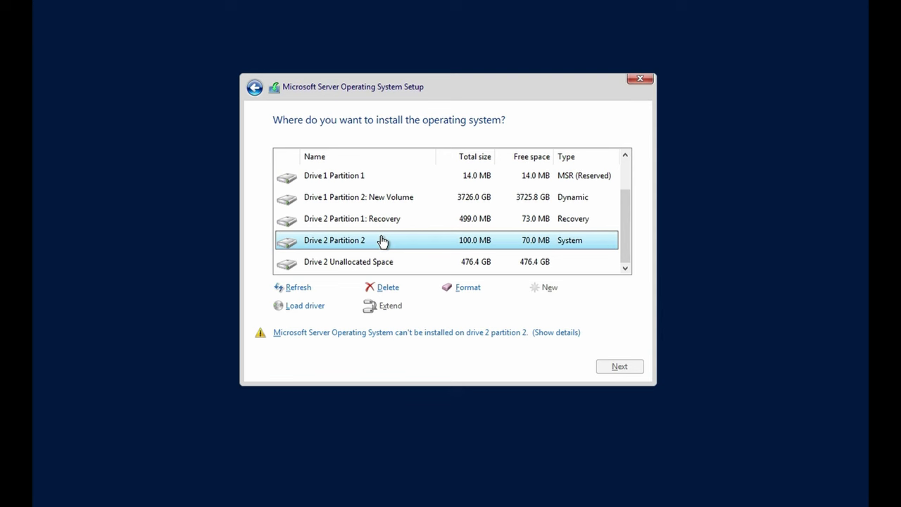
left_click(387, 288)
left_click(531, 309)
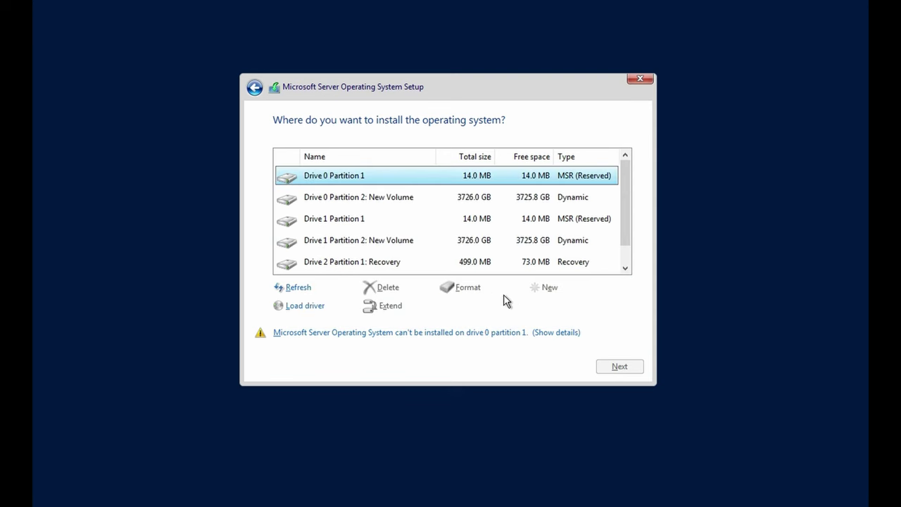
scroll(446, 239, "down", 1)
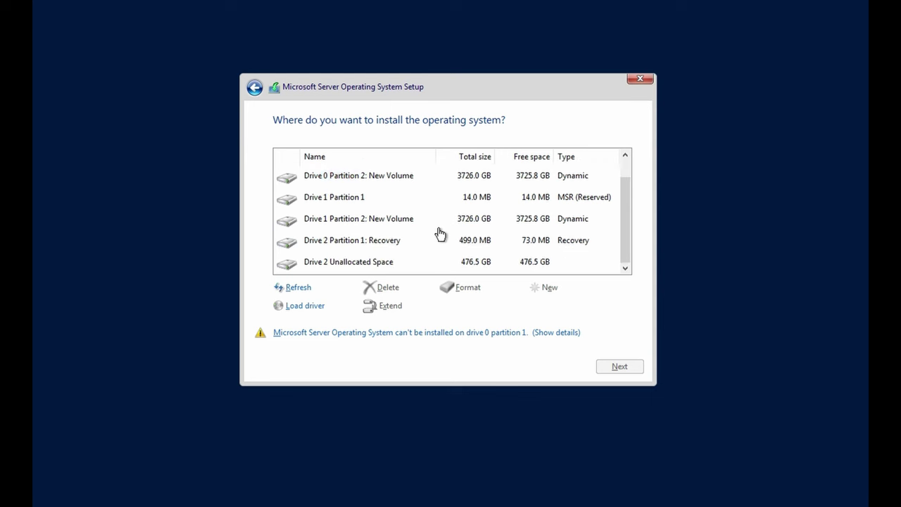
left_click(385, 243)
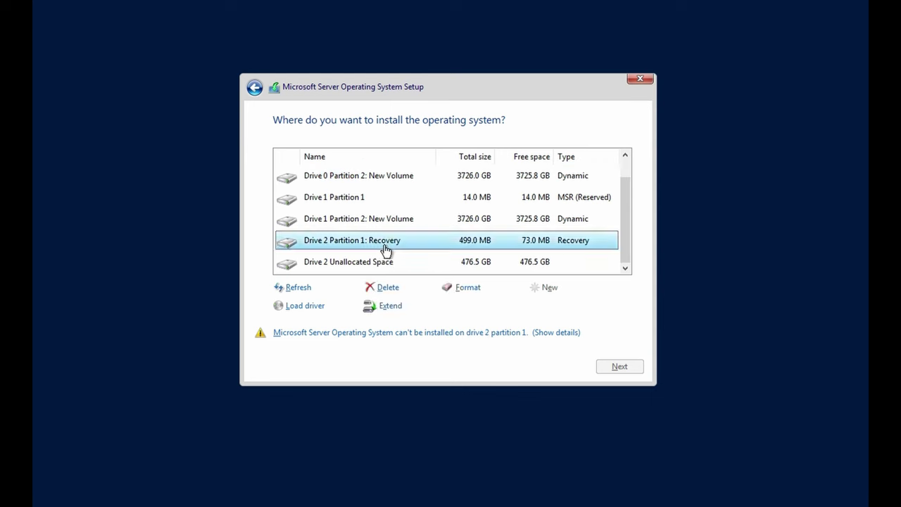
left_click(387, 288)
left_click(524, 306)
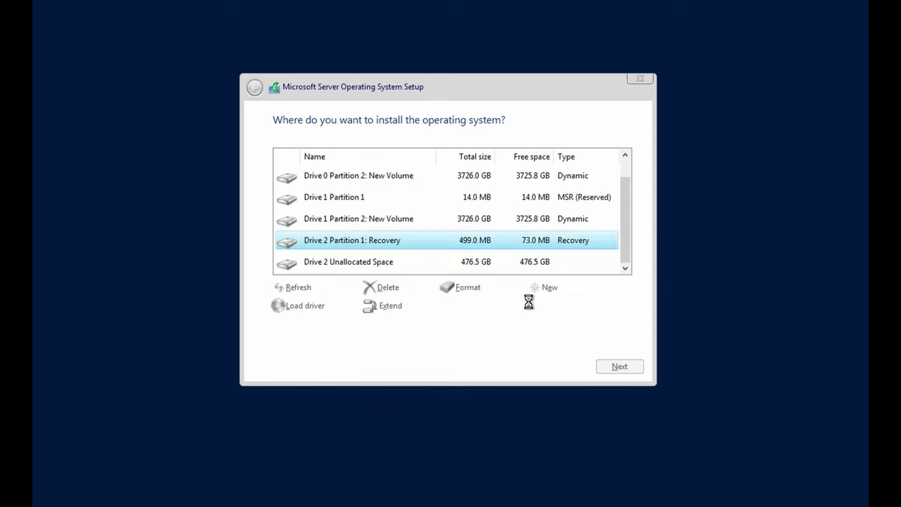
Start installing the operating system on the unallocated space of Drive 2.
left_click(436, 264)
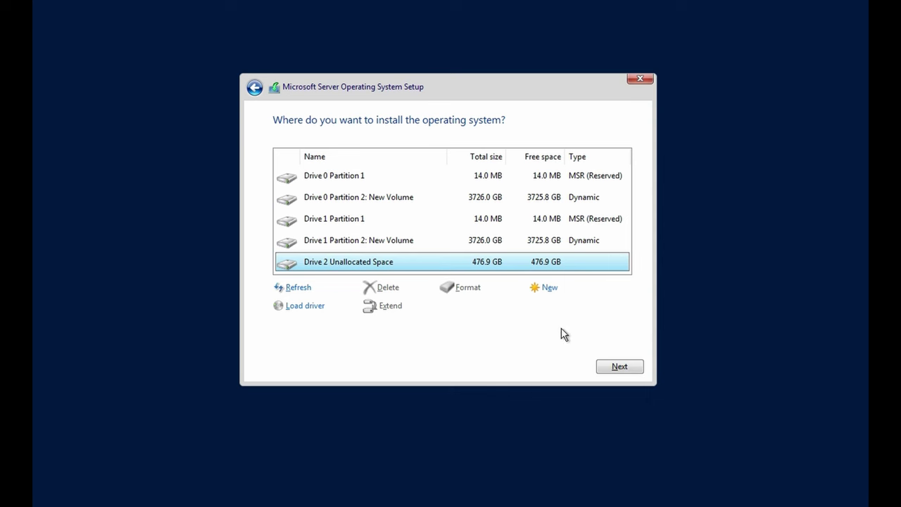
left_click(620, 369)
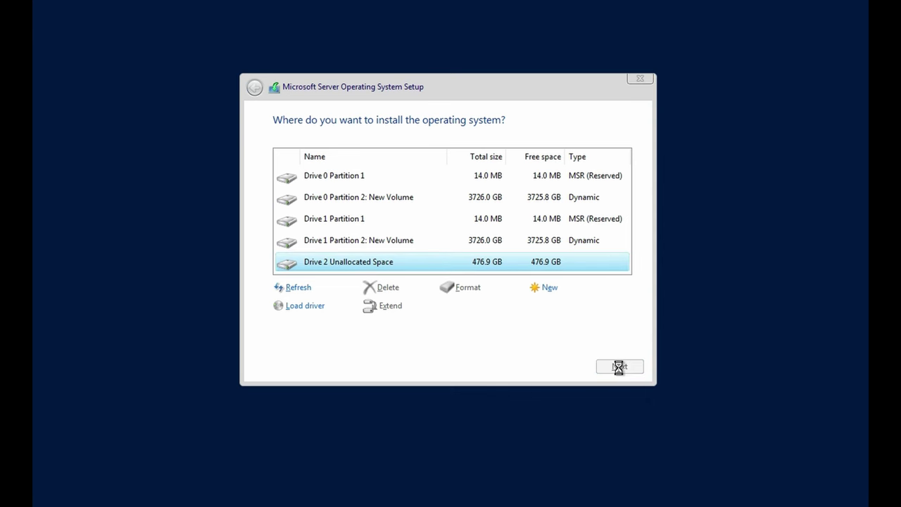